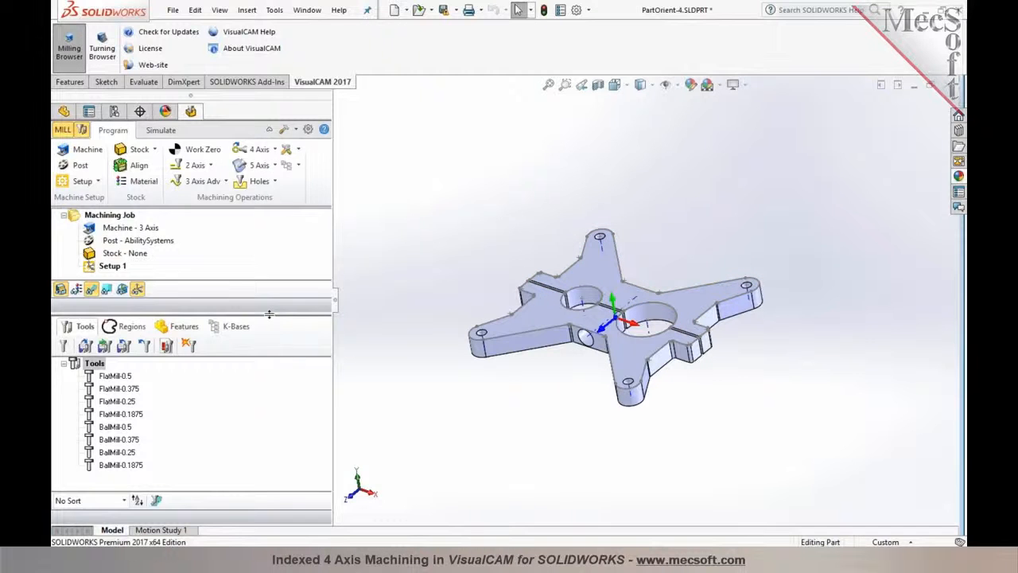
Step: Rotate the machine tool coordinate system by a 90-degree spin angle about the X axis
left_click_drag(269, 314, 269, 350)
left_click_drag(333, 312, 348, 310)
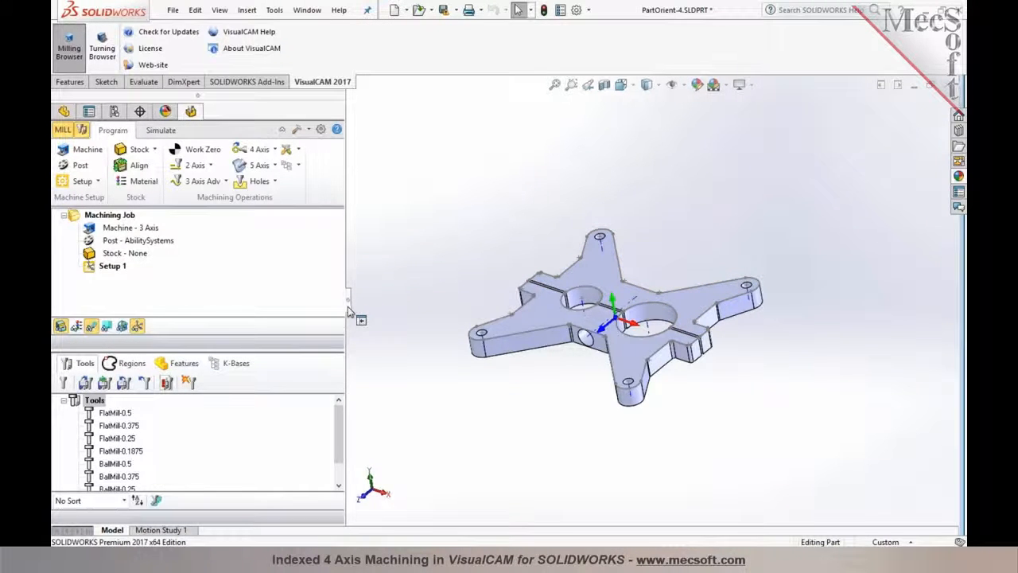
scroll(625, 338, "down", 3)
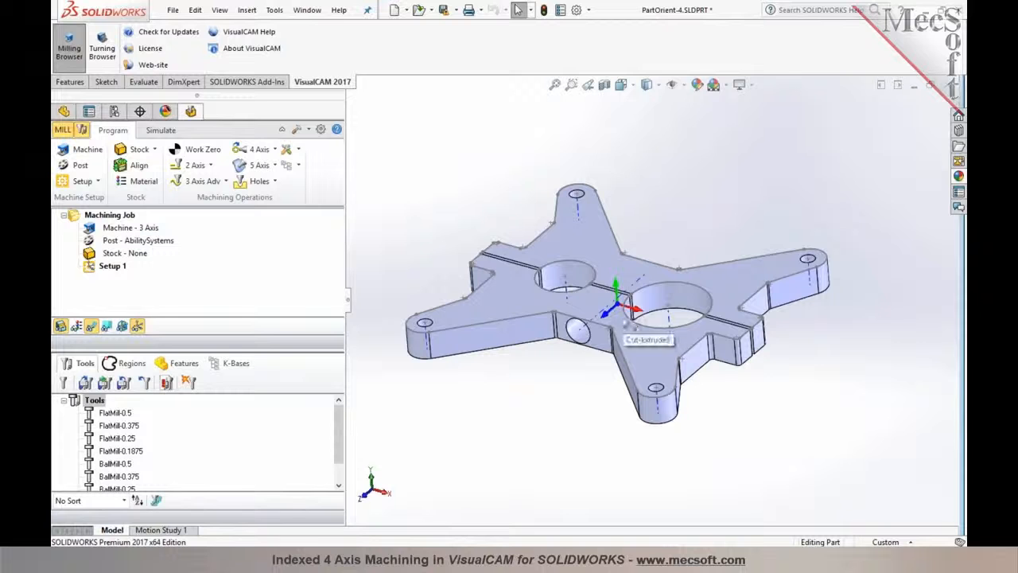
left_click(79, 151)
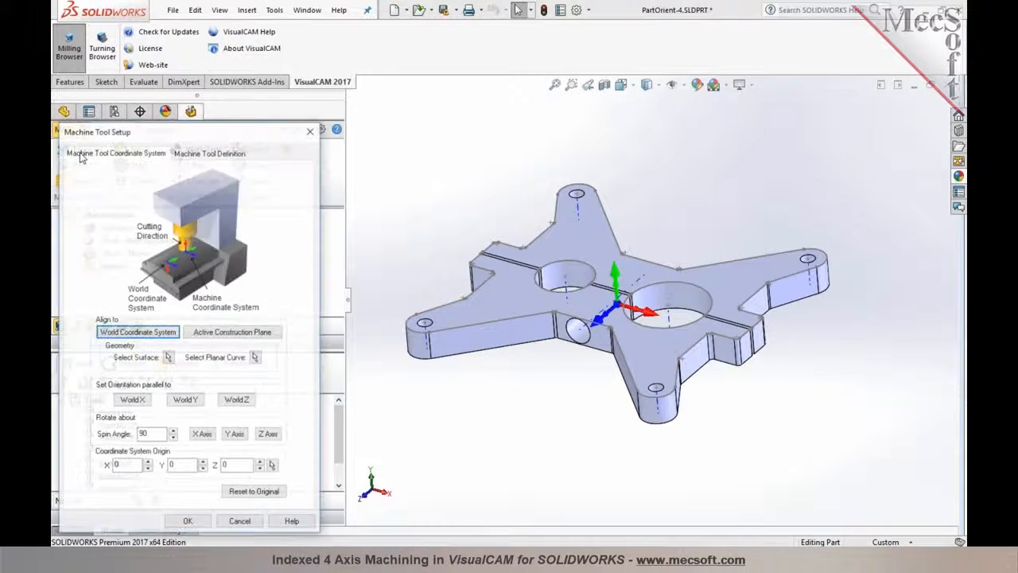
left_click(202, 434)
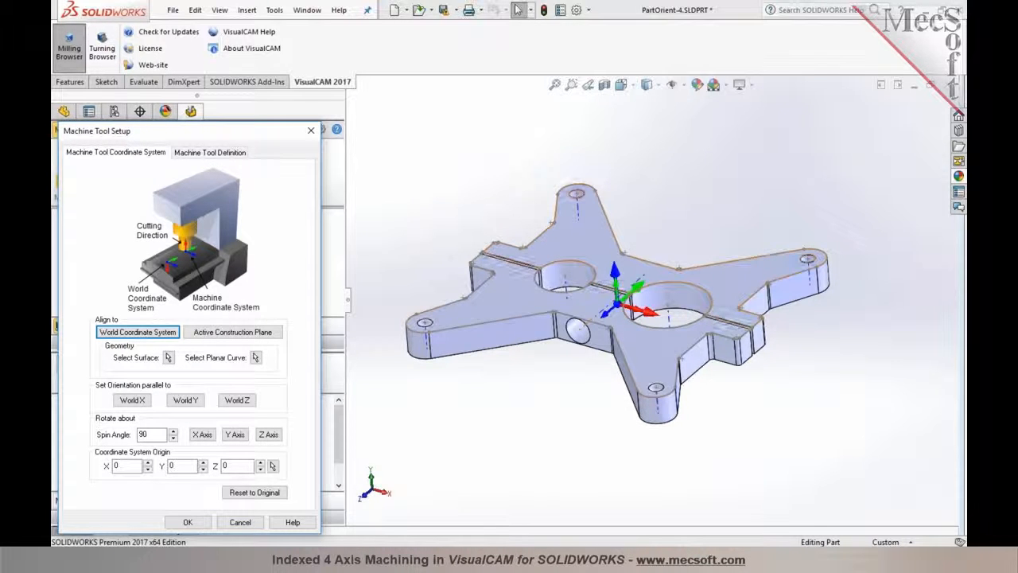
left_click(188, 522)
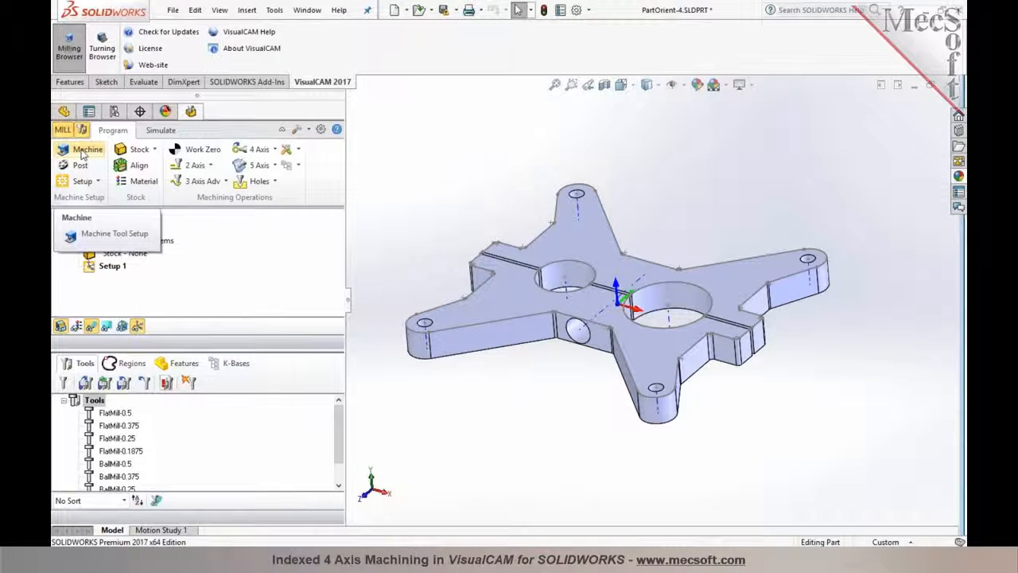
Step: Define the machine tool as 4 Axis with the Table configuration and the rotary axis along +X
left_click(82, 154)
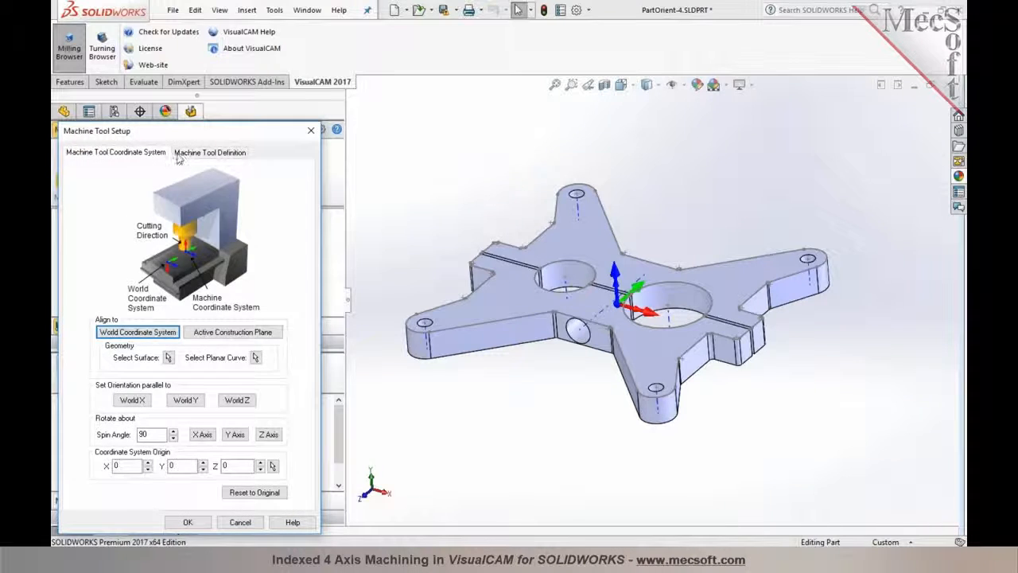
left_click(182, 155)
left_click(169, 201)
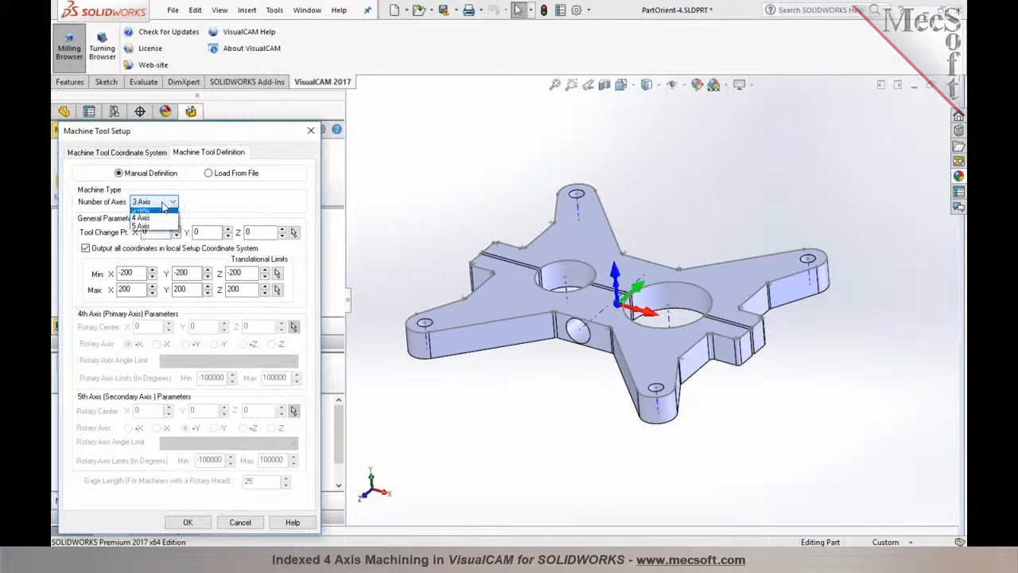
left_click(156, 223)
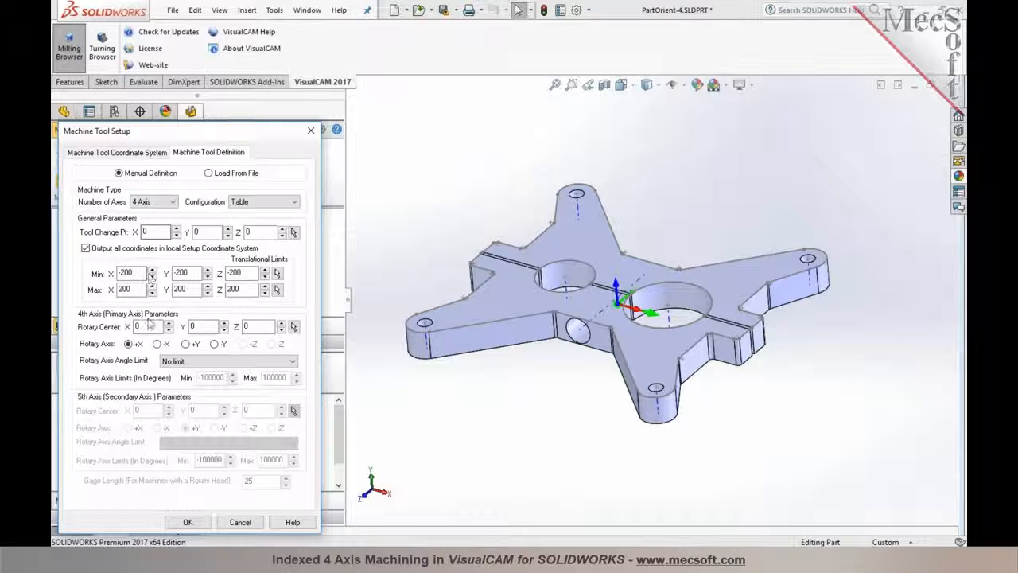
mouse_move(137, 349)
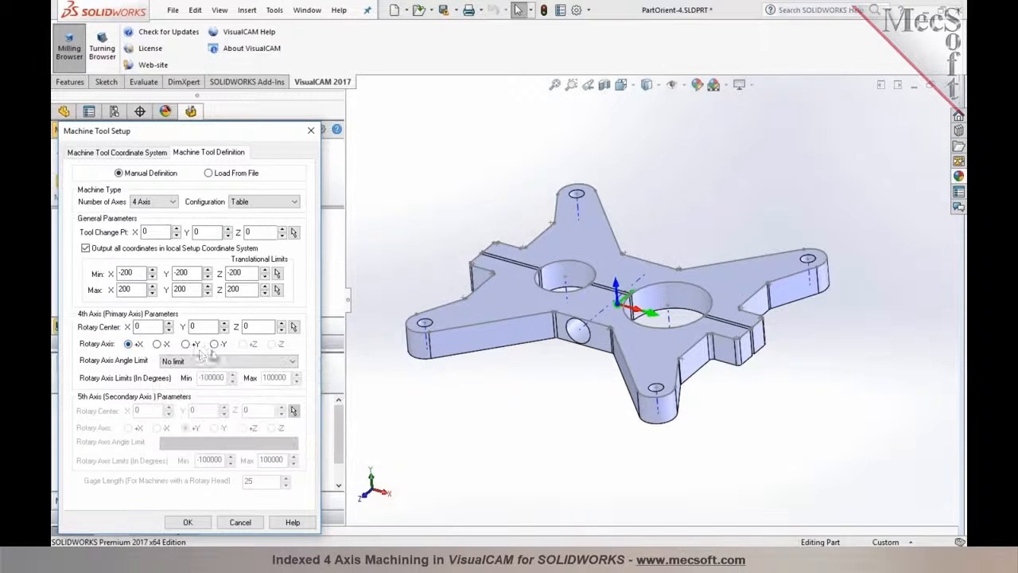
mouse_move(201, 355)
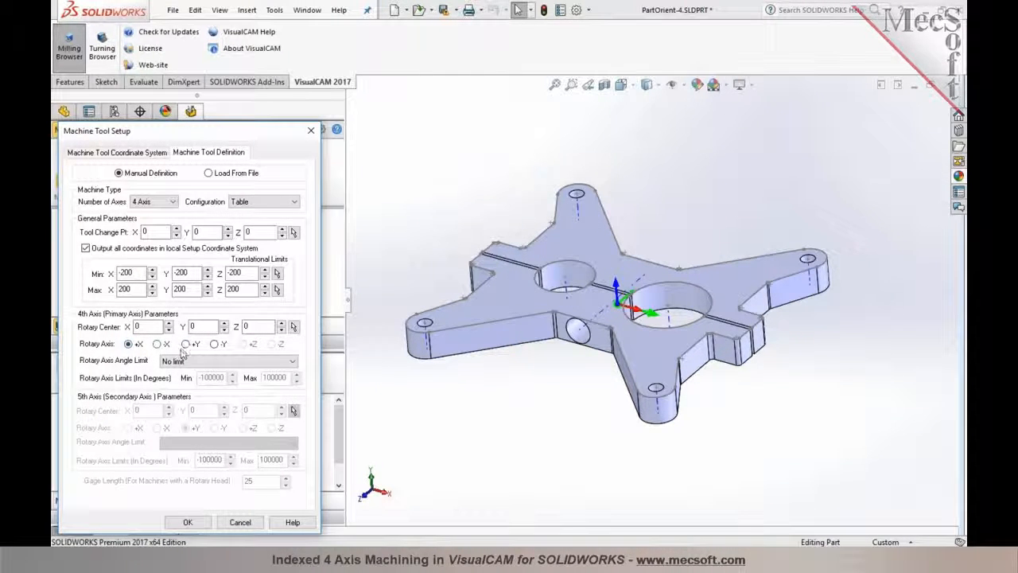
mouse_move(148, 326)
left_click(187, 523)
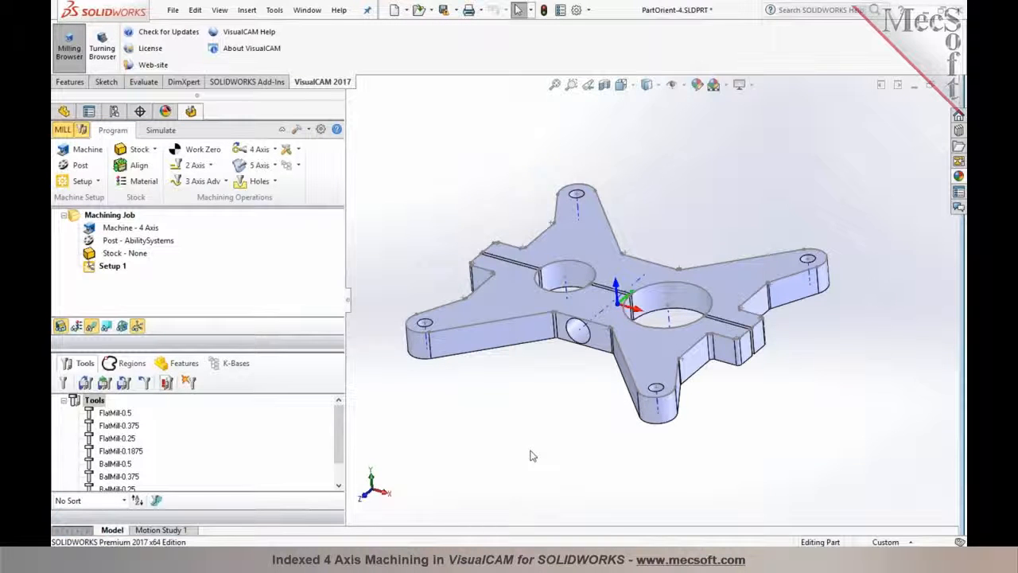
Step: Create a box stock sized by copying the model's bounding box
left_click(95, 270)
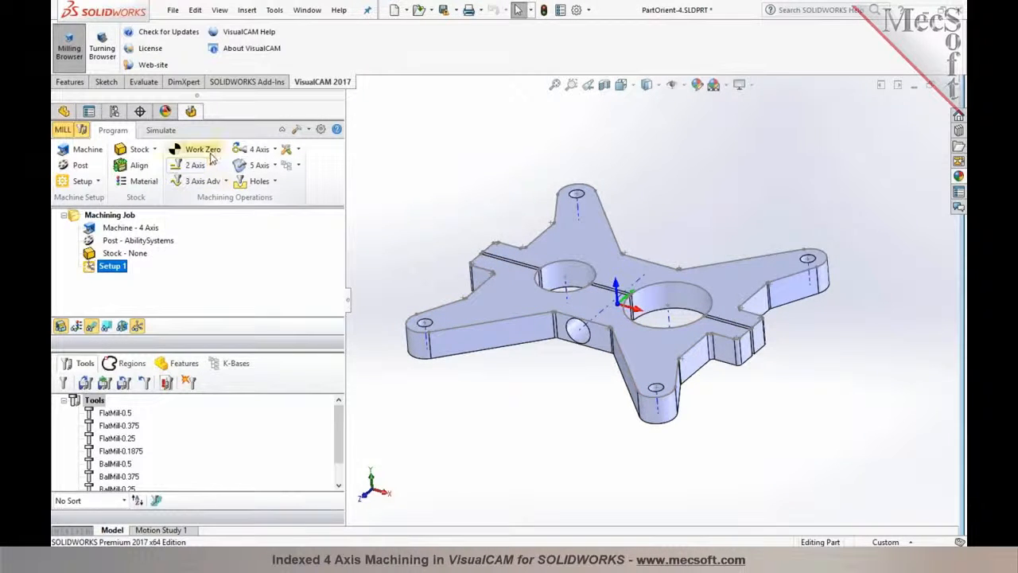
left_click(140, 148)
left_click(146, 166)
left_click(211, 388)
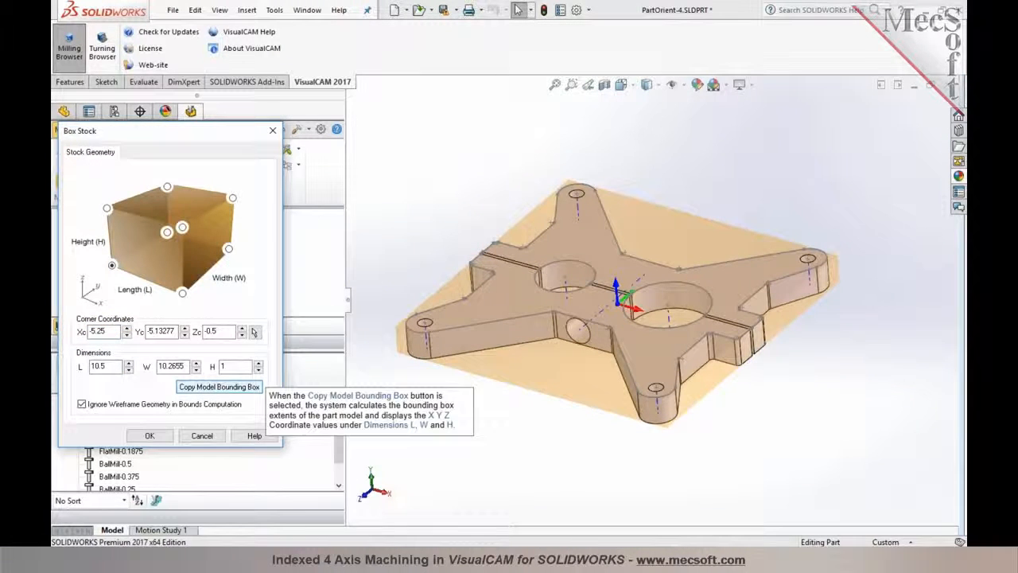
left_click(151, 433)
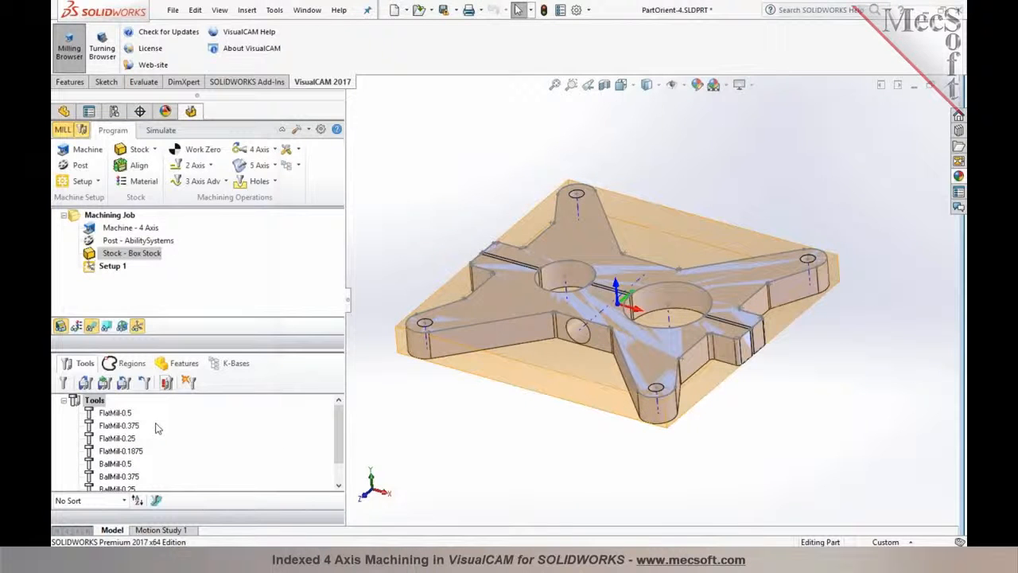
left_click(189, 154)
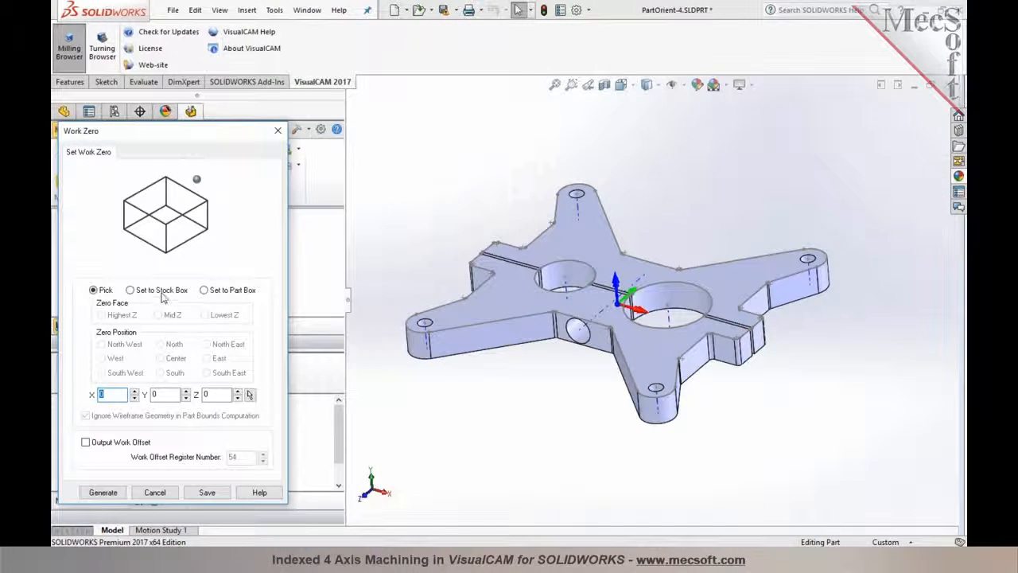
left_click(162, 291)
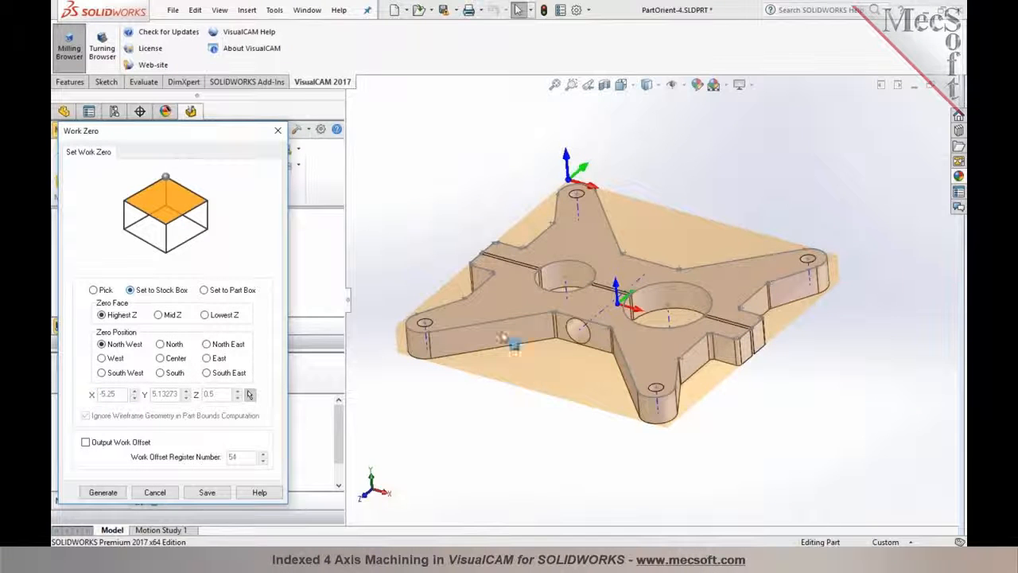
left_click(111, 374)
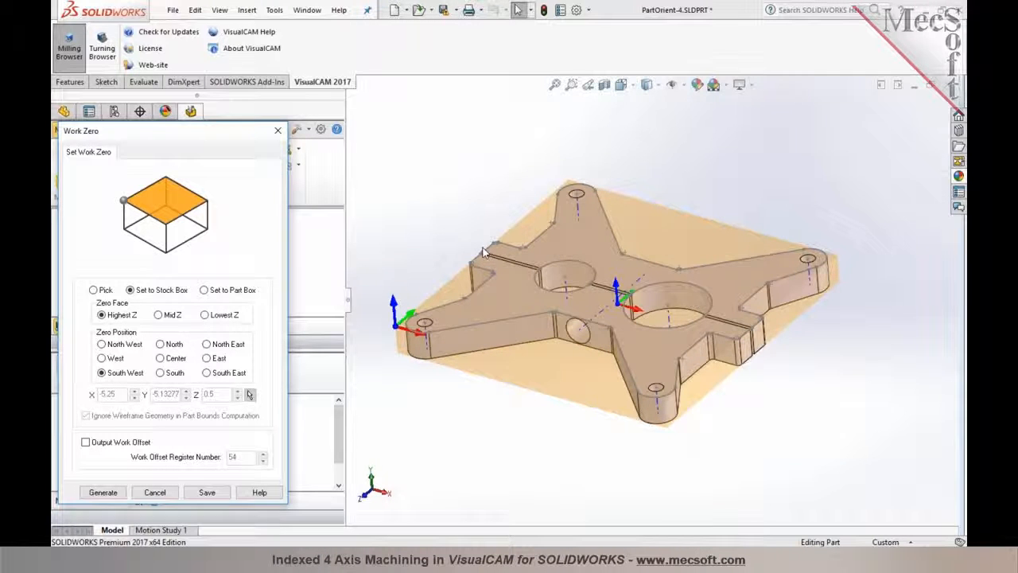
left_click(102, 358)
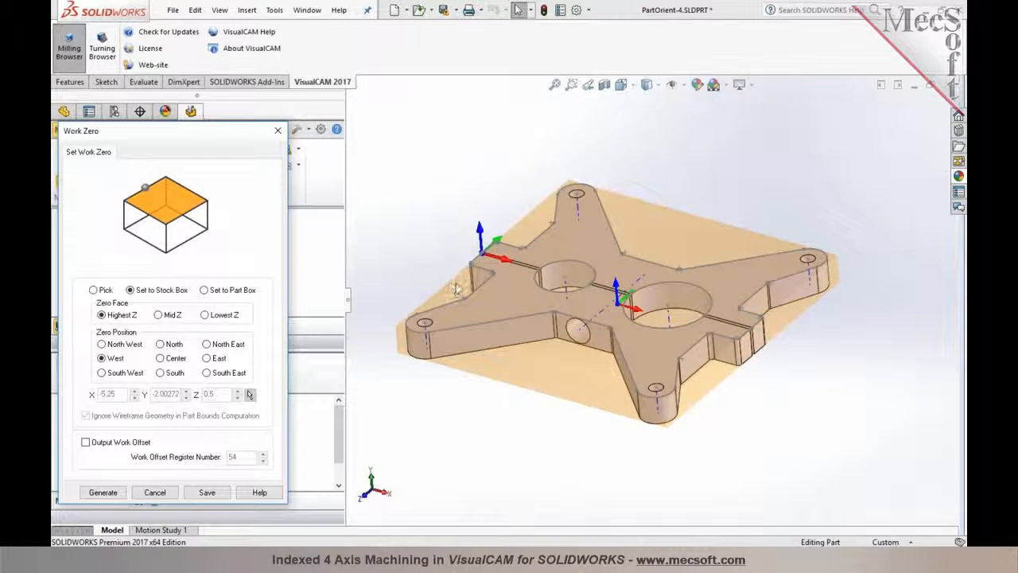
left_click(206, 359)
left_click(168, 359)
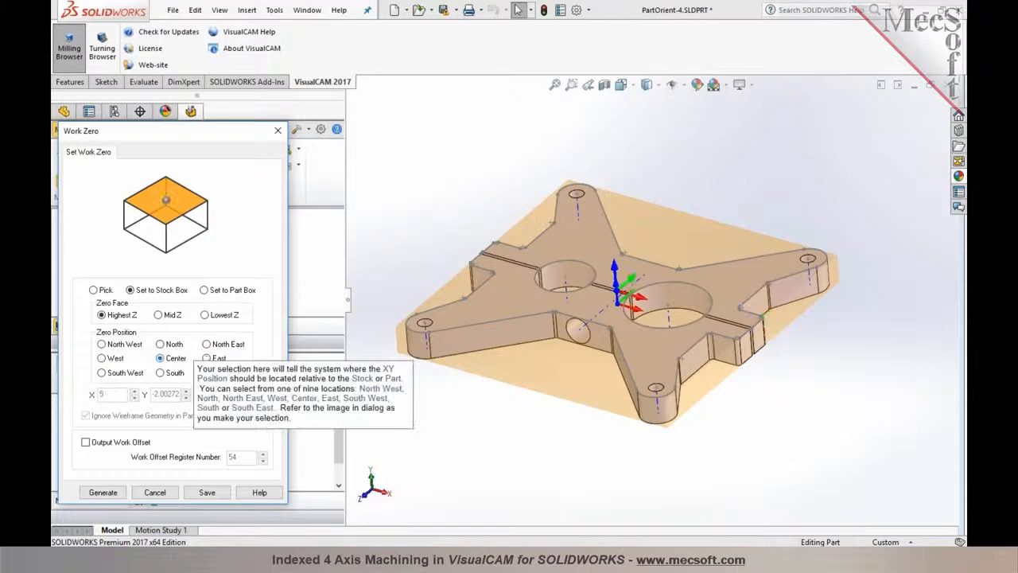
left_click(172, 316)
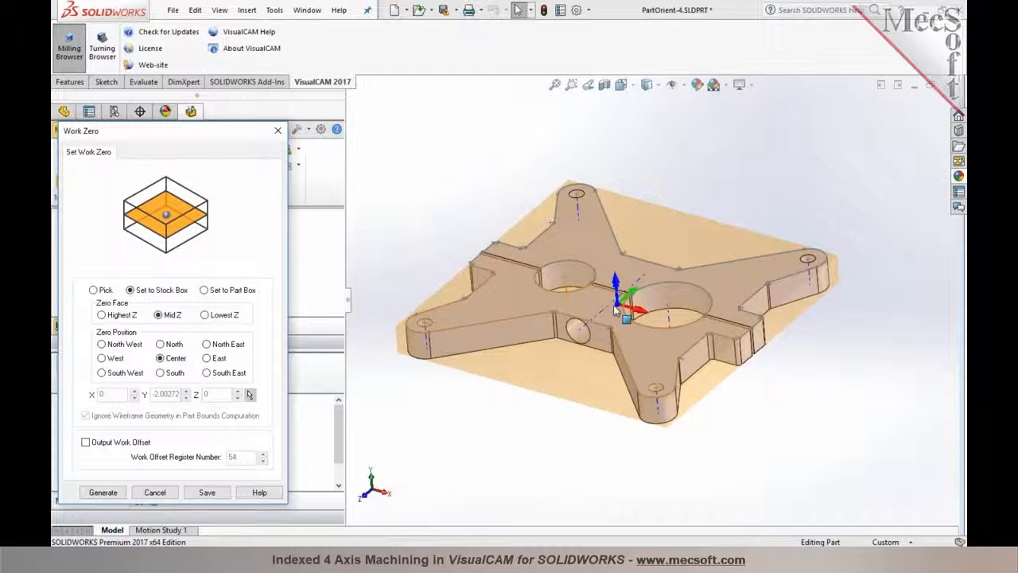
left_click(139, 495)
Step: Start a 2 1/2 Axis Profiling operation and select the chained outer sketch contour of the part as its machining region
left_click(209, 165)
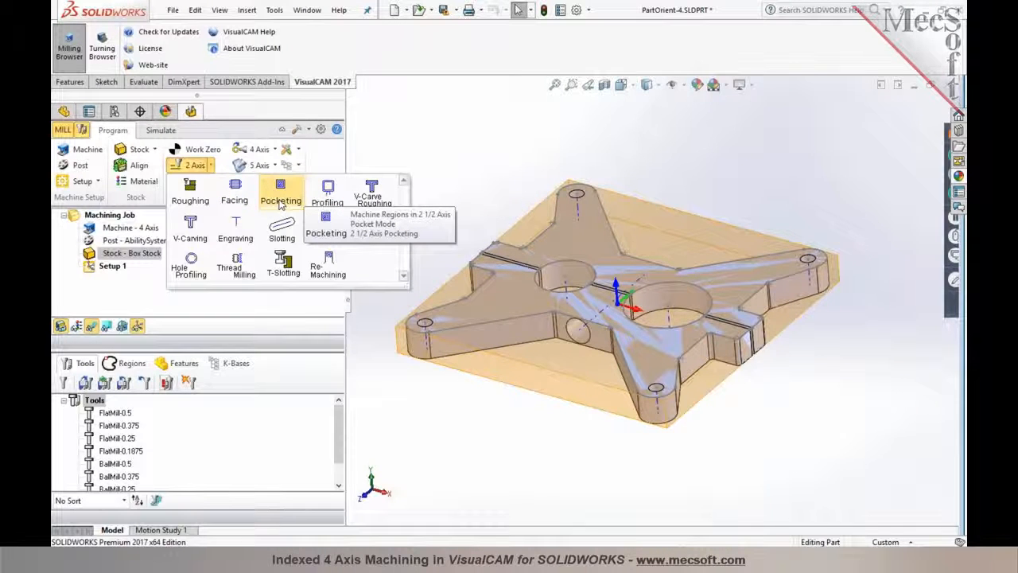
left_click(327, 195)
left_click(209, 345)
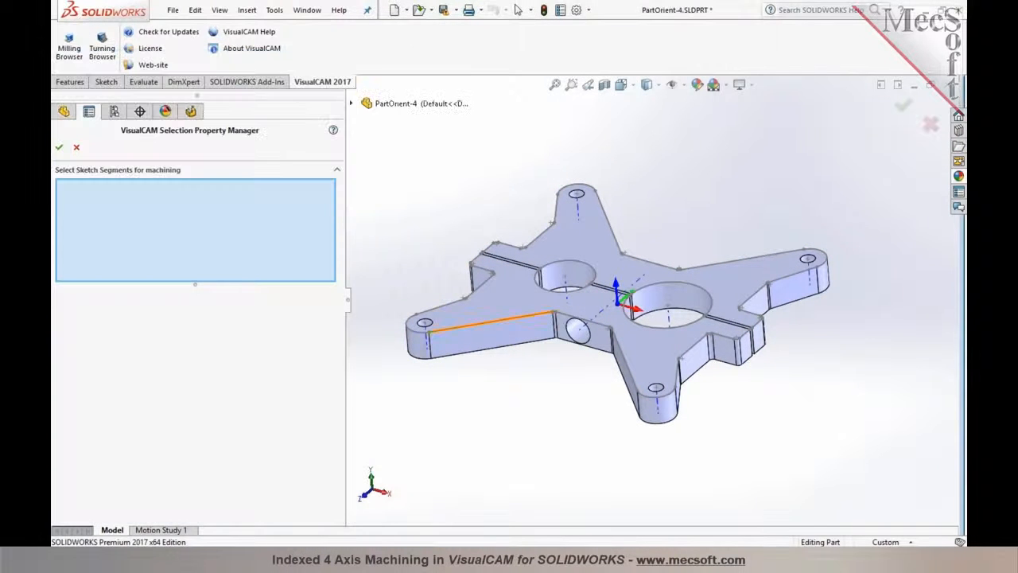
right_click(494, 322)
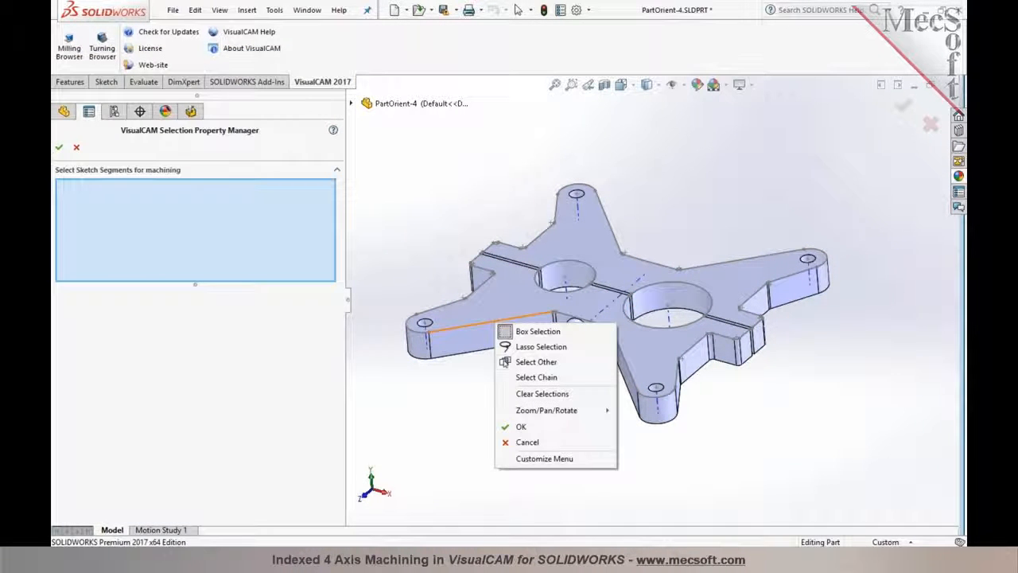
left_click(537, 377)
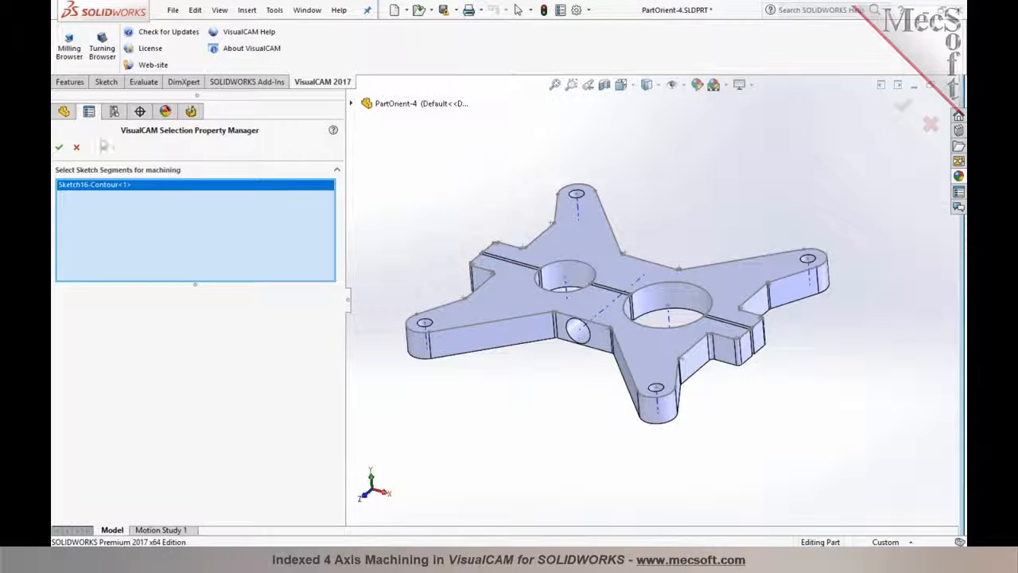
left_click(58, 147)
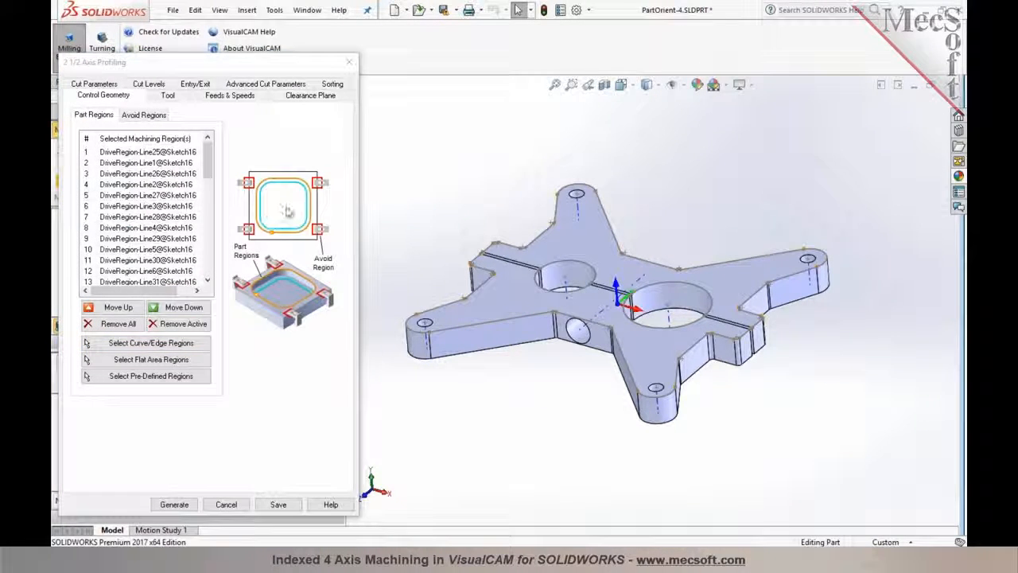
Step: Generate the profiling toolpath with FlatMill-0.5, Climb cut direction, and the cut start side set to Outside for closed curves
left_click(155, 96)
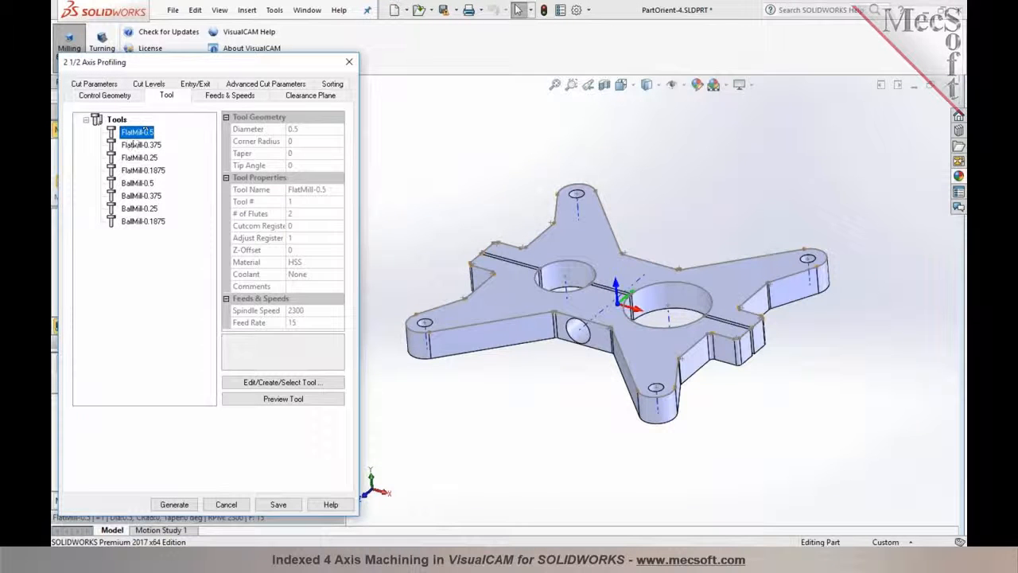
left_click(103, 84)
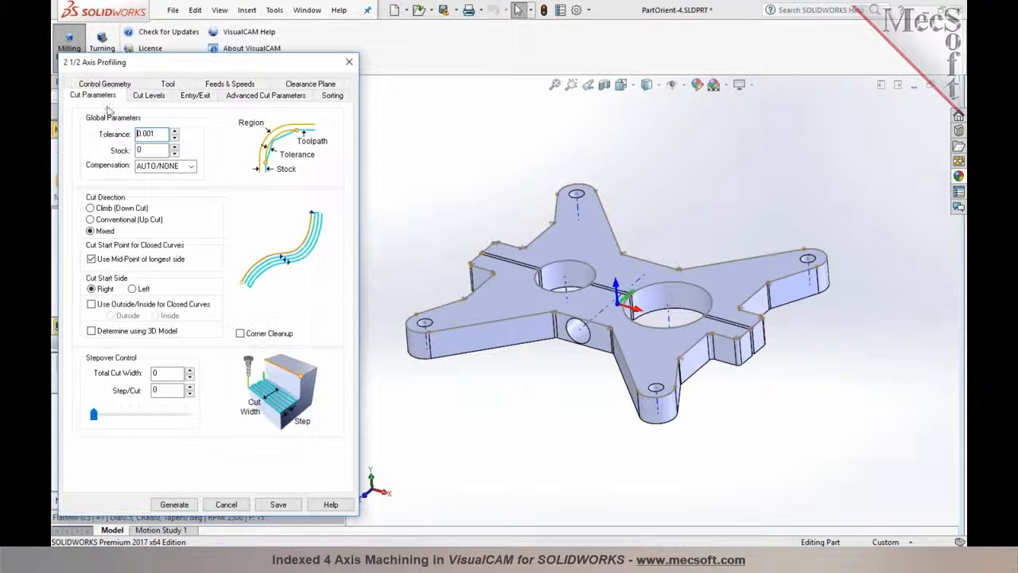
left_click(101, 305)
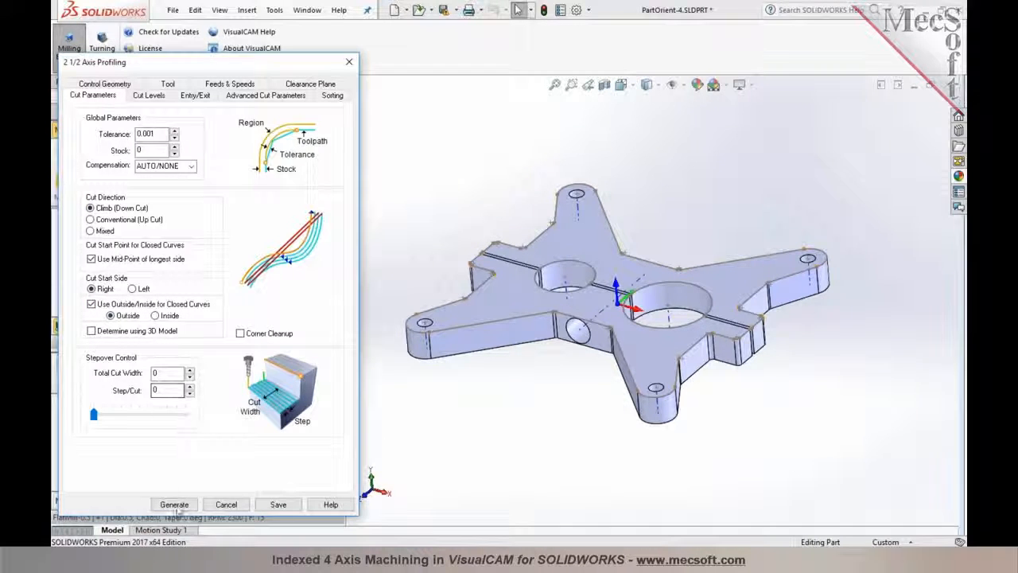
left_click(175, 505)
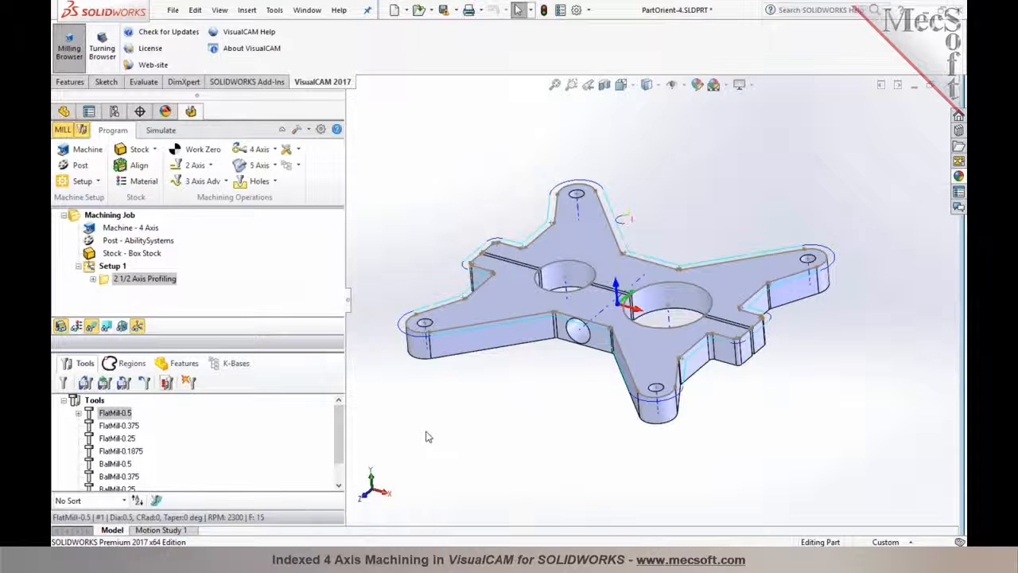
Step: Add a Rotate Table Setup with a table rotation angle of 180 degrees counter clockwise
left_click(96, 181)
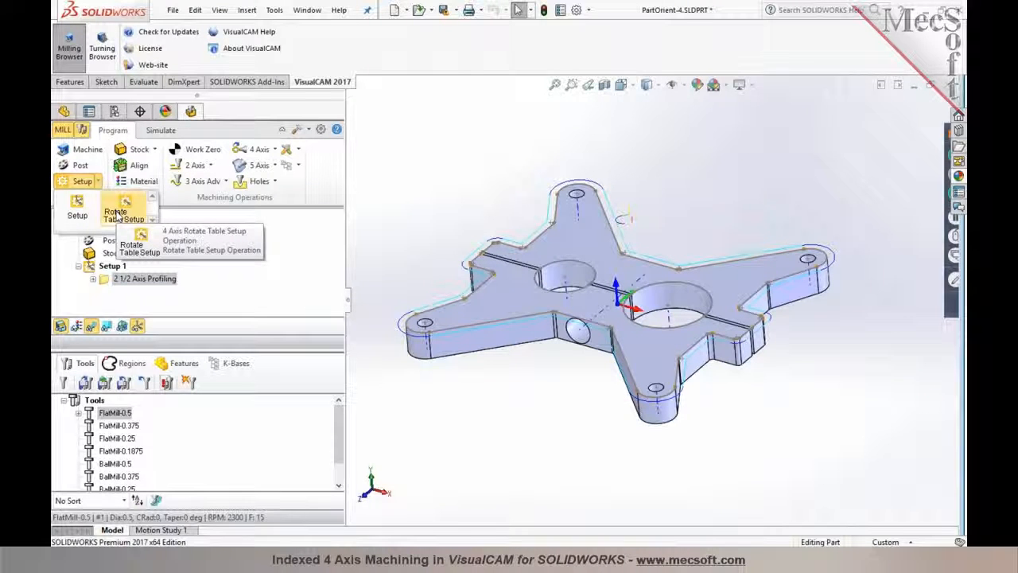
left_click(115, 216)
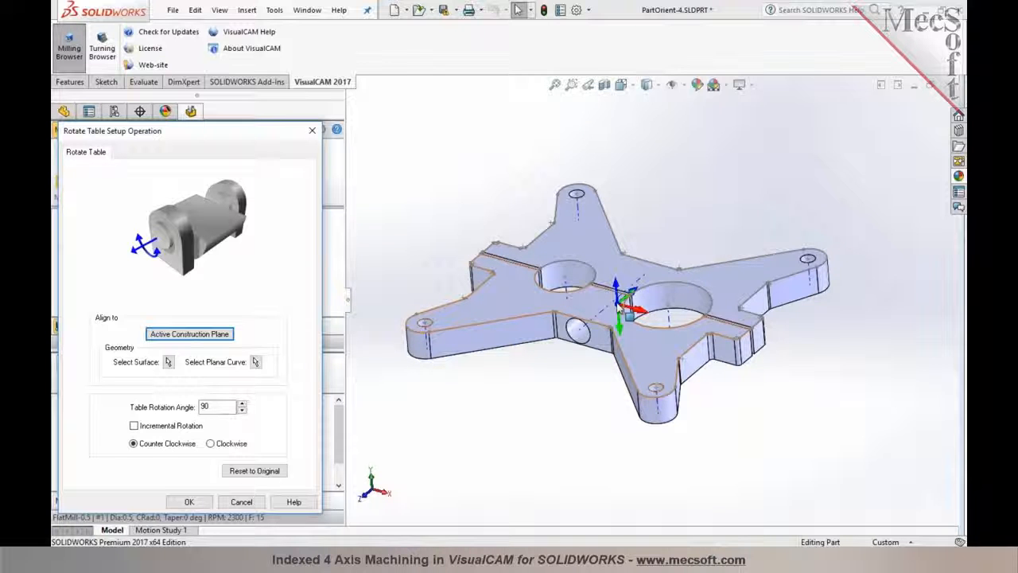
mouse_move(237, 408)
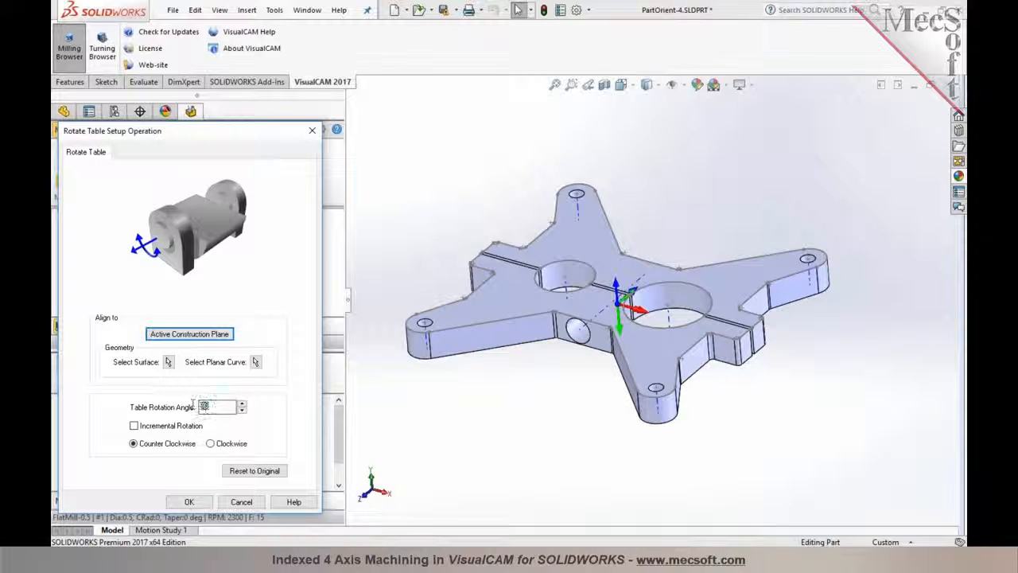
type("180")
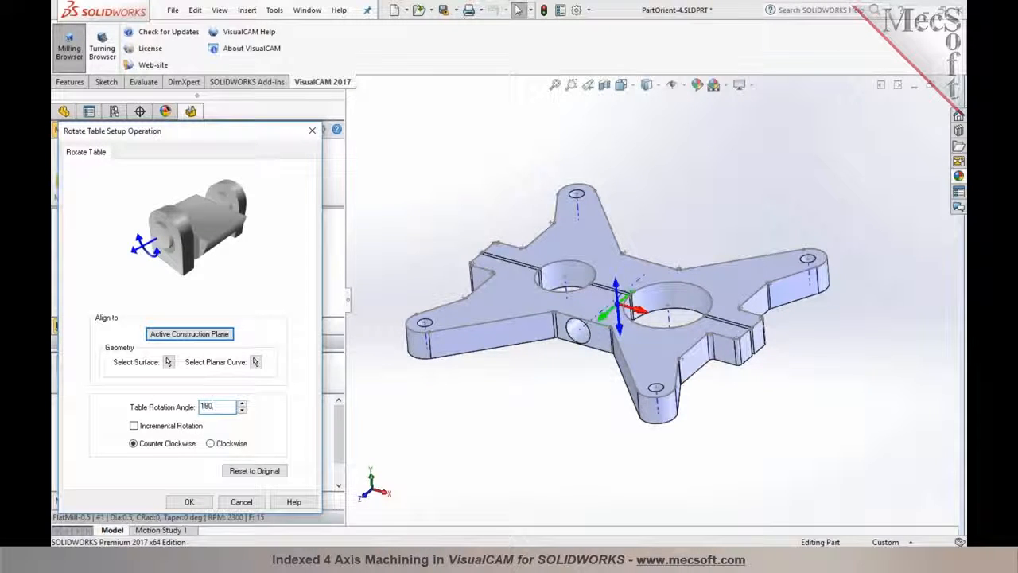
left_click(189, 502)
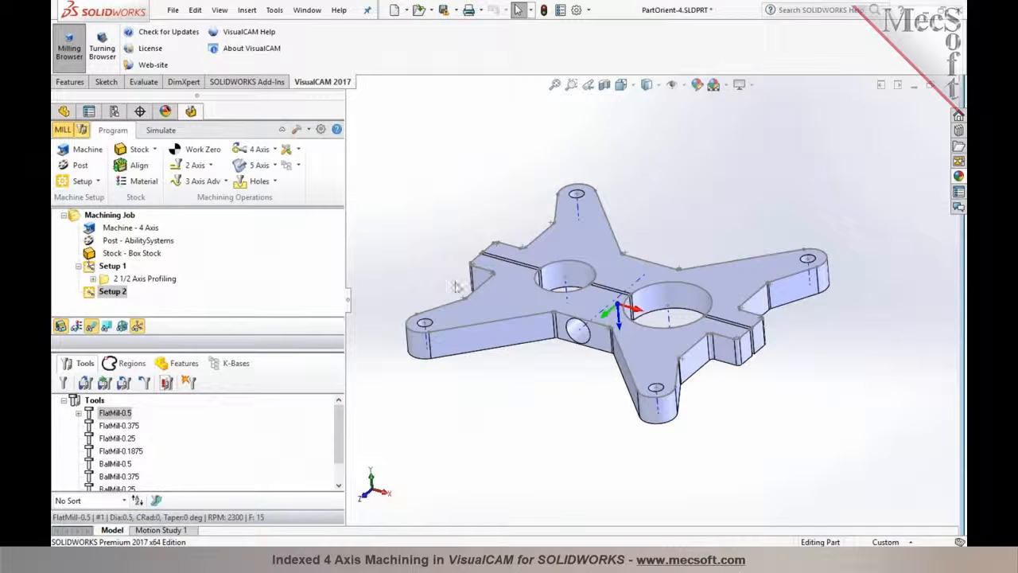
middle_click_drag(508, 448, 593, 287)
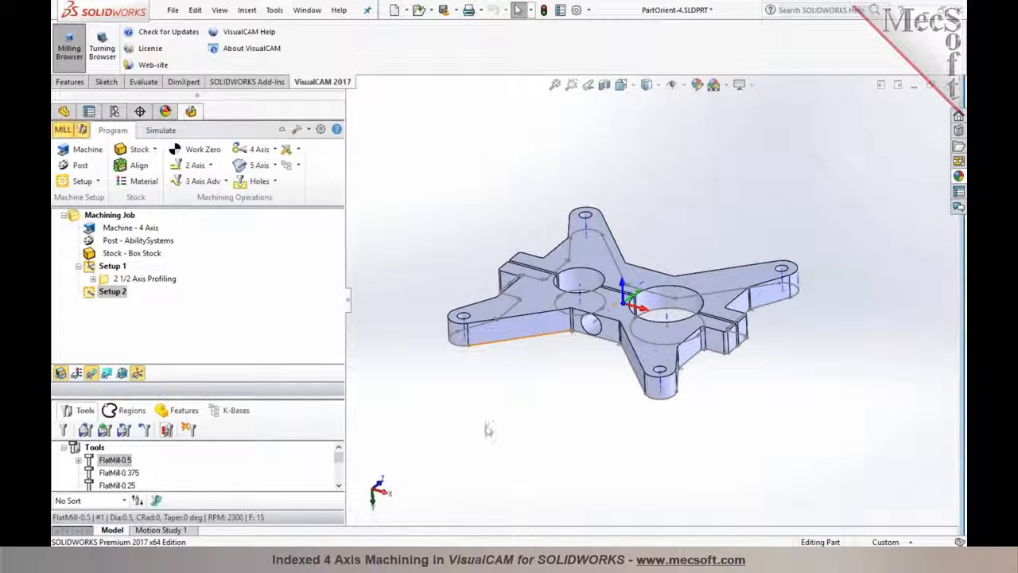
Step: Generate a 3-axis Horizontal Finishing toolpath under Setup 2 with FlatMill-0.5, after removing all preselected containment regions
left_click(144, 279)
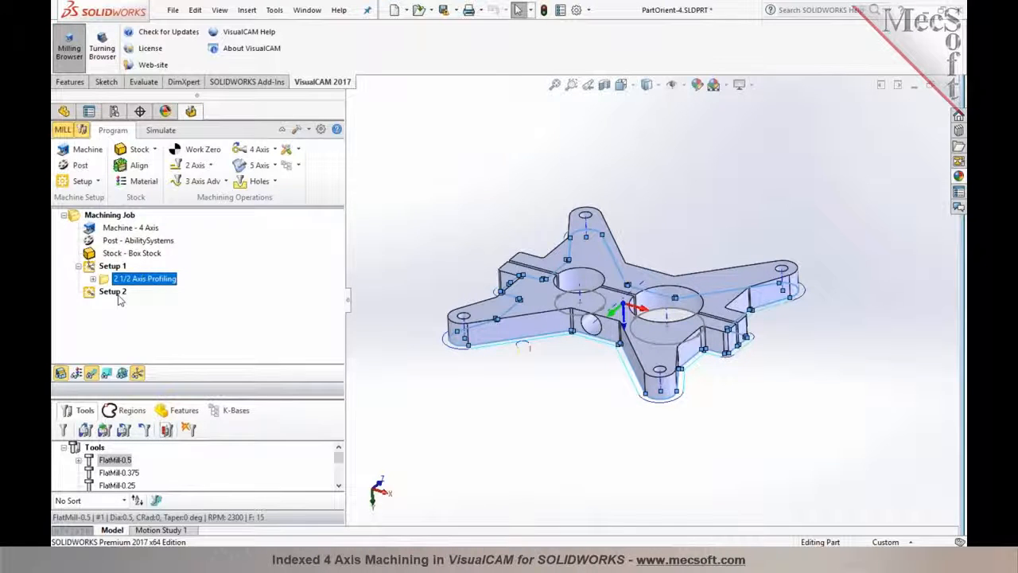
left_click(118, 292)
left_click(203, 181)
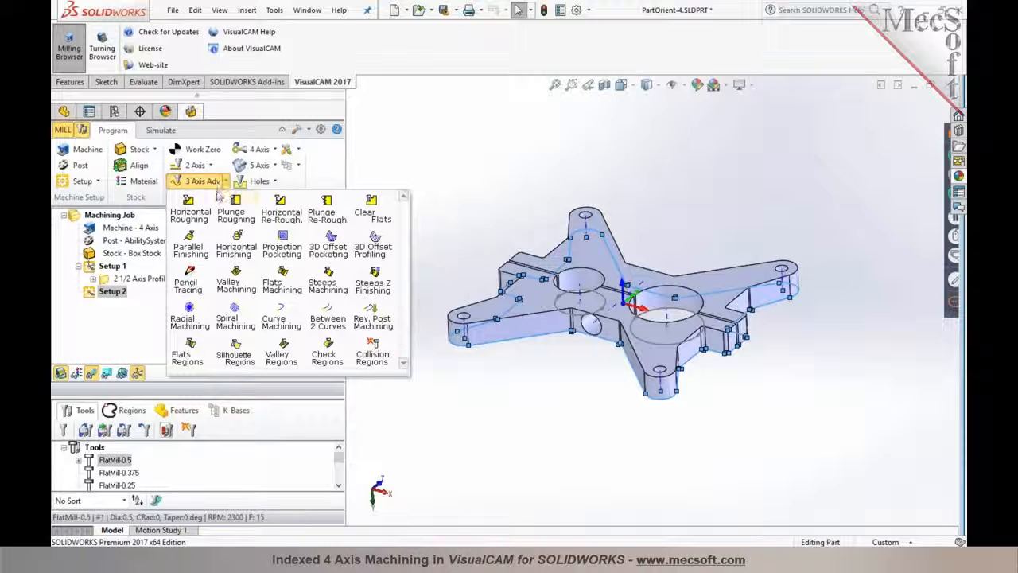
left_click(227, 235)
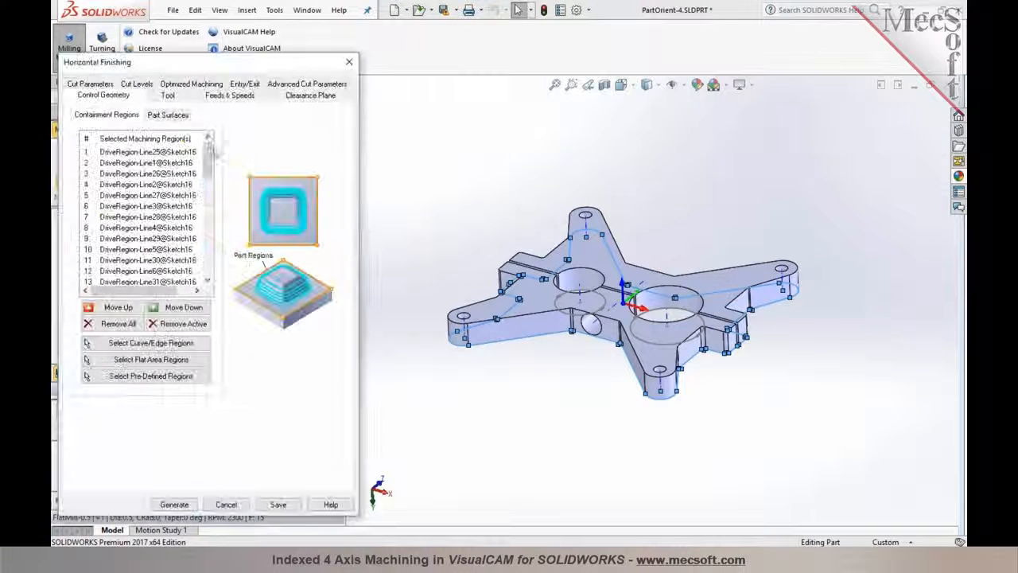
left_click(129, 324)
left_click(167, 94)
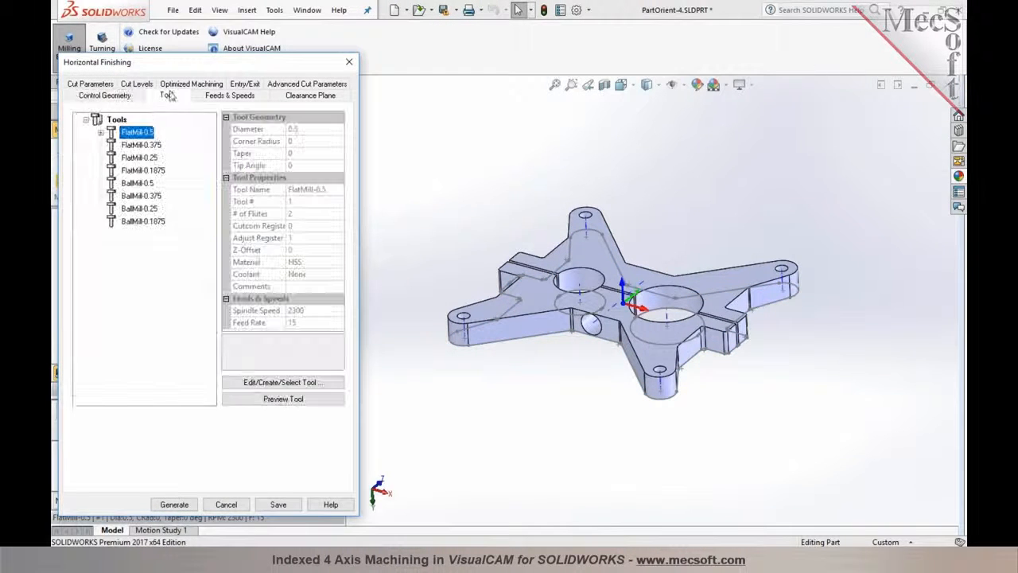
left_click(170, 503)
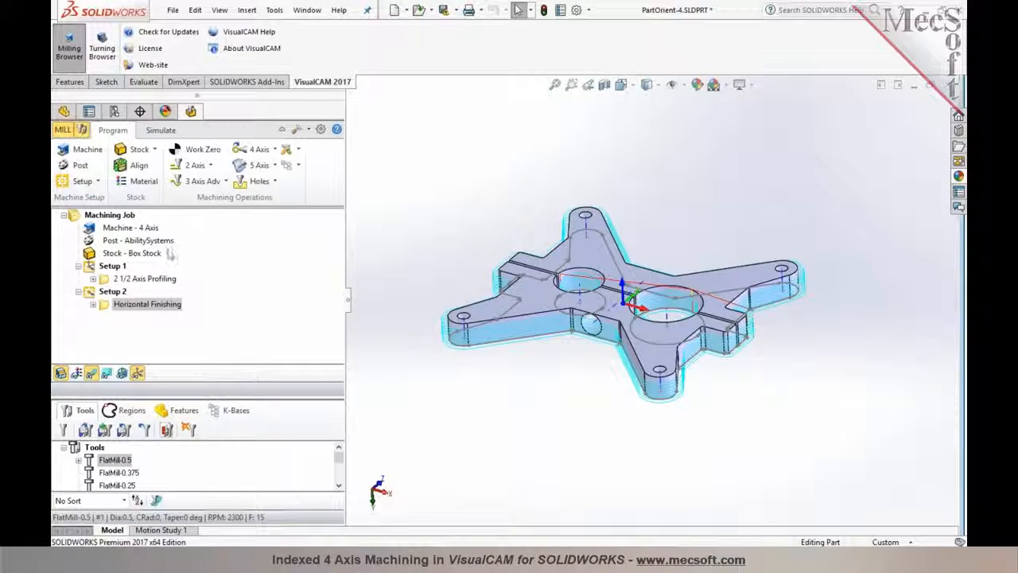
Step: Post the entire machining job with the Fanuc0m post-processor, saving PartOrient-4.nc to the Desktop
left_click(116, 220)
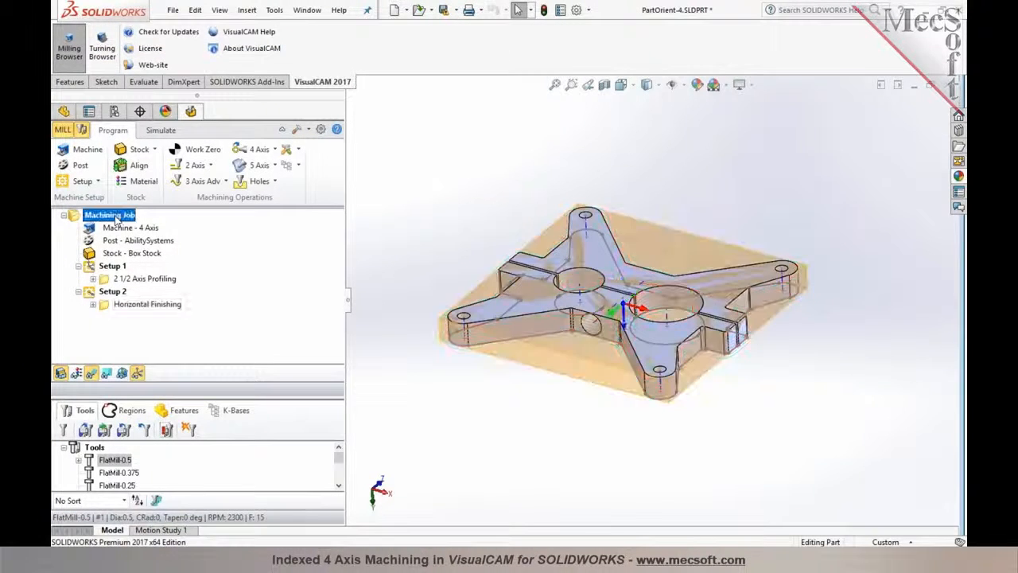
right_click(116, 220)
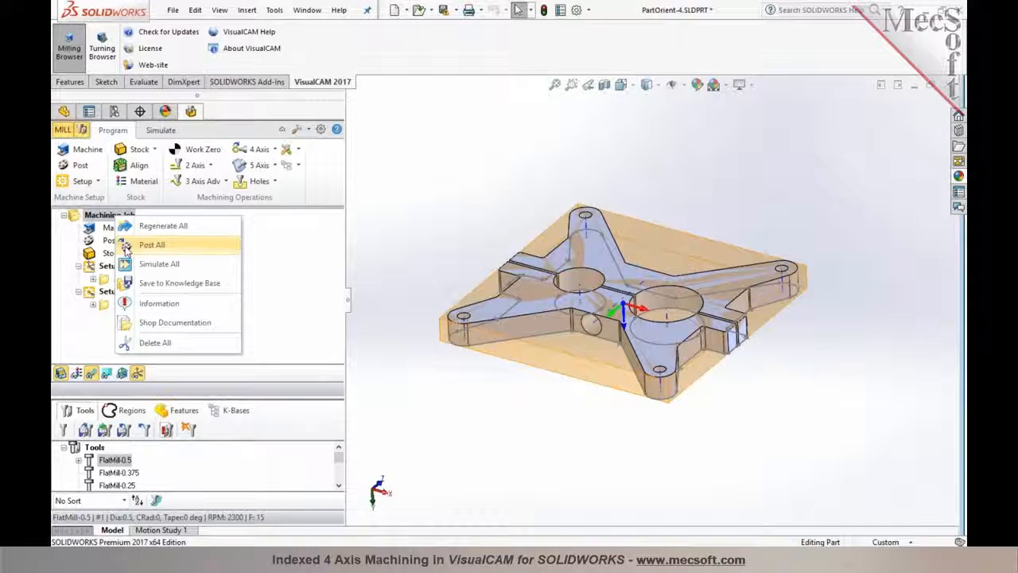
left_click(128, 246)
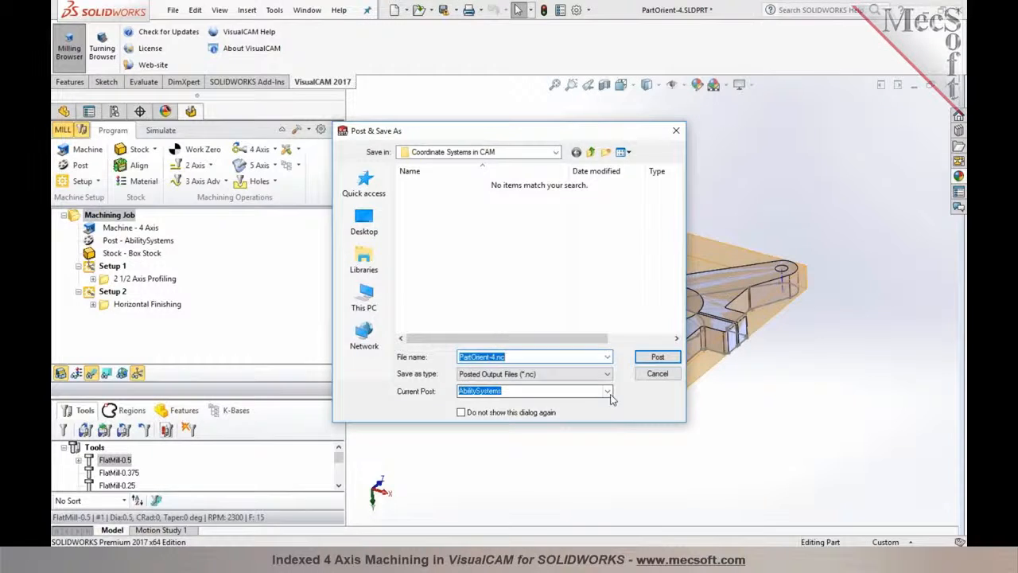
left_click(606, 390)
left_click_drag(609, 167, 609, 216)
left_click(507, 157)
left_click(364, 223)
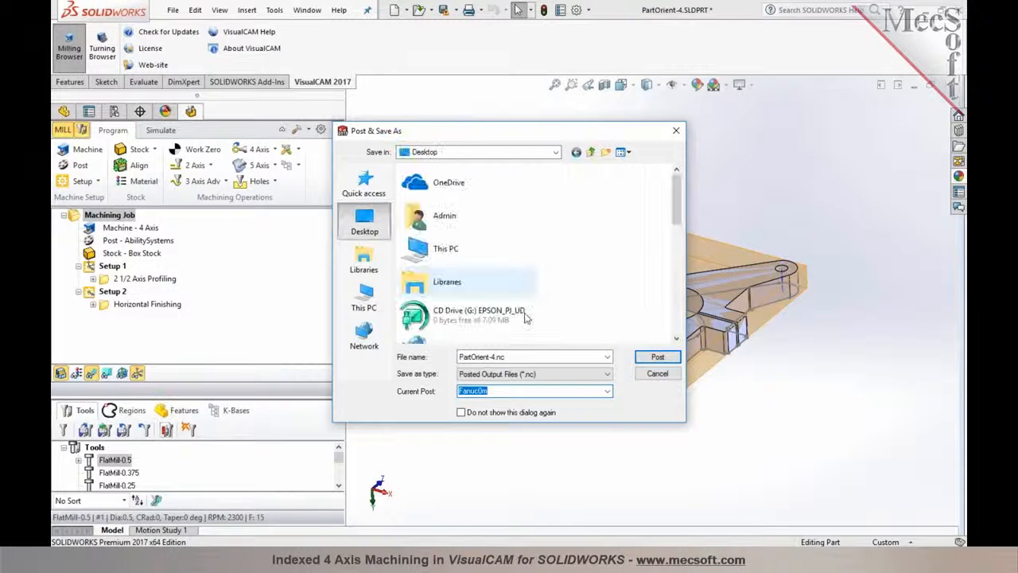
left_click(657, 357)
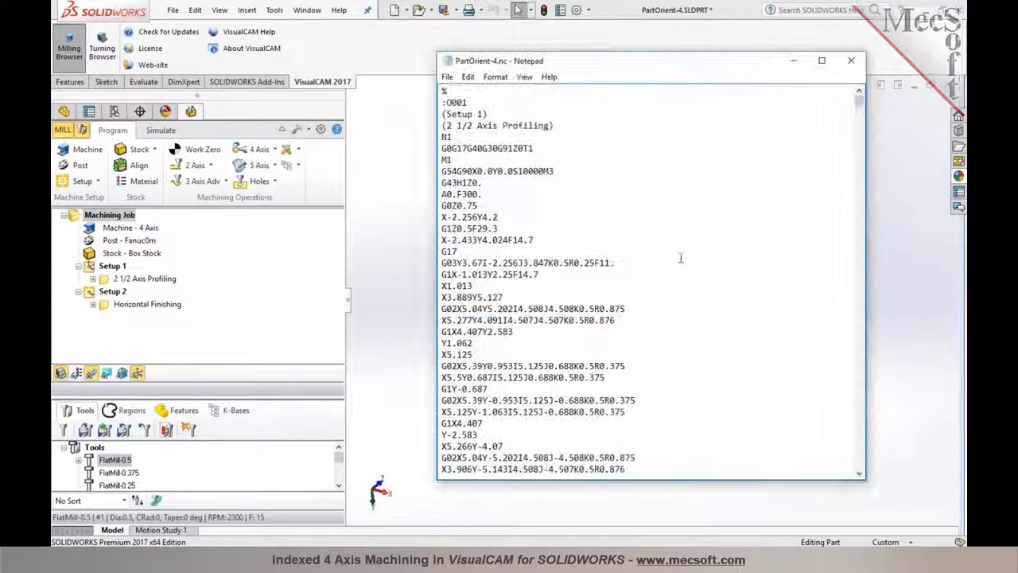
Step: Examine the A-axis rotation commands for Setup 1 and Setup 2 in the posted G-code, and close the file
left_click_drag(480, 194, 447, 195)
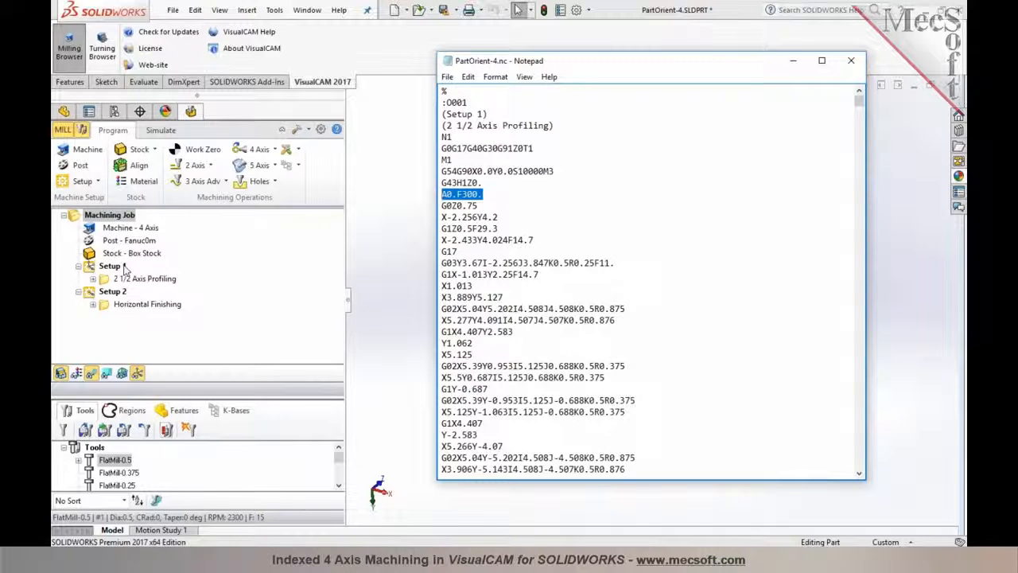
scroll(717, 316, "down", 5)
scroll(717, 316, "down", 4)
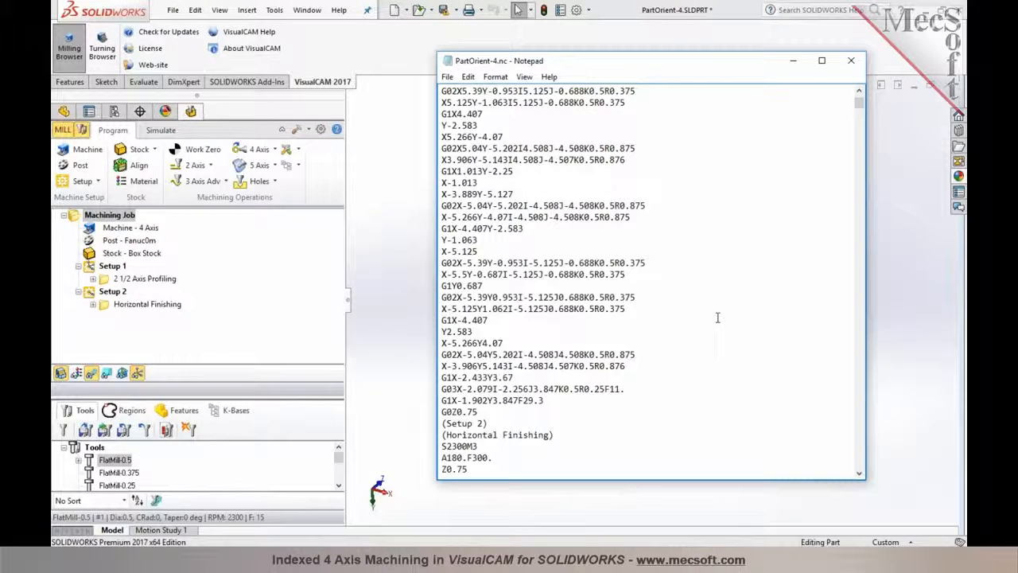
scroll(717, 316, "down", 2)
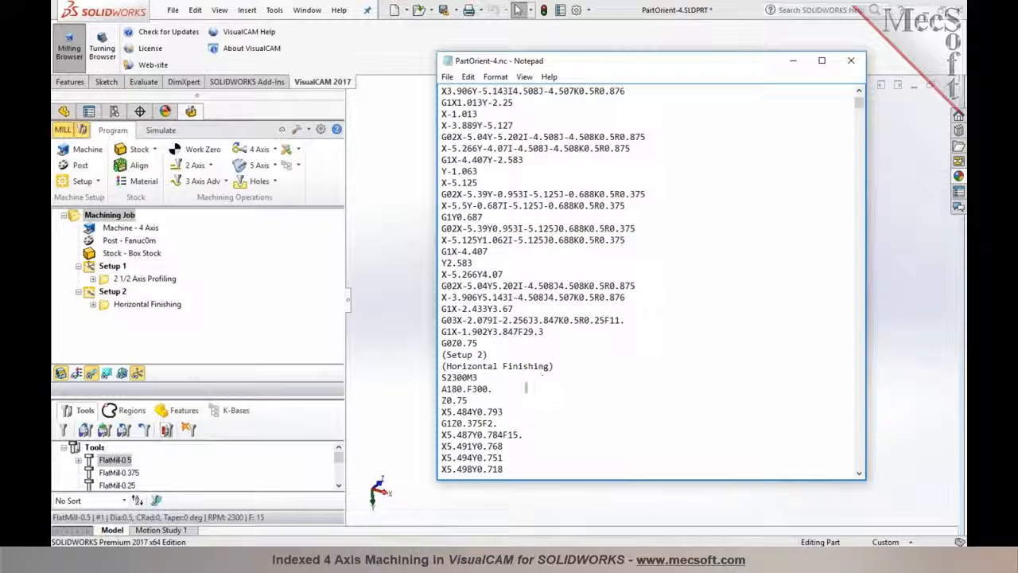
left_click_drag(494, 389, 430, 389)
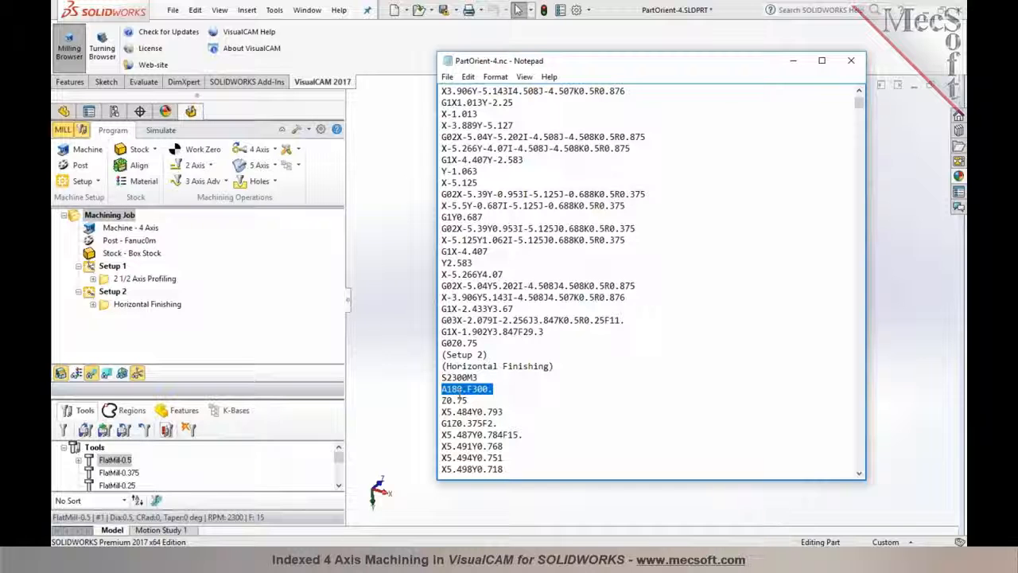
left_click(459, 390)
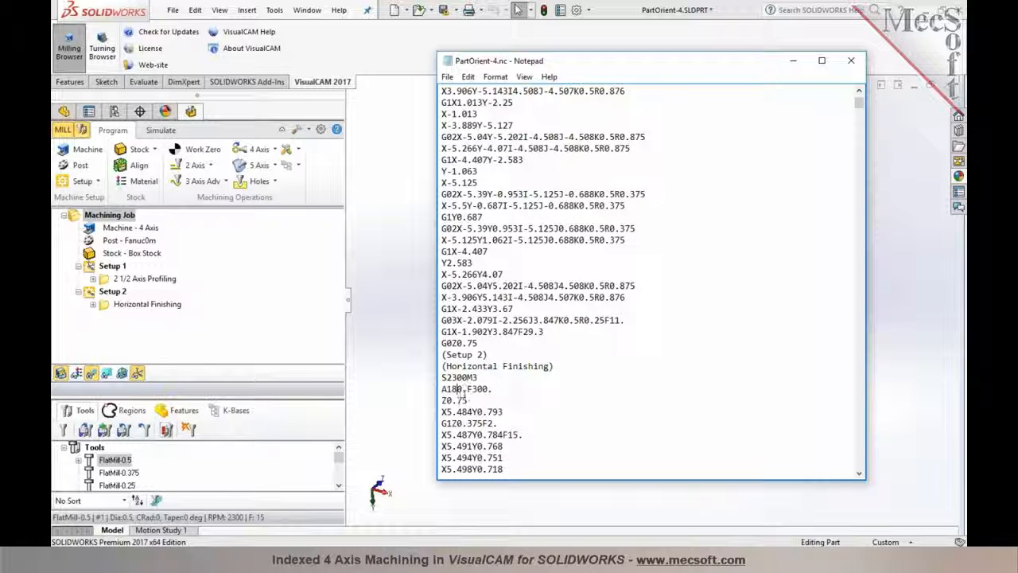
left_click(850, 62)
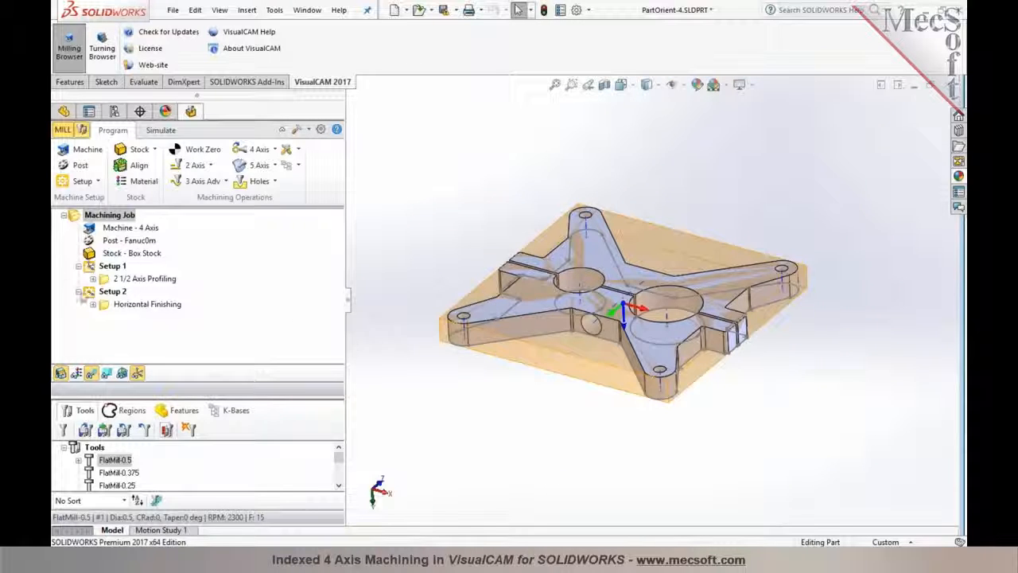